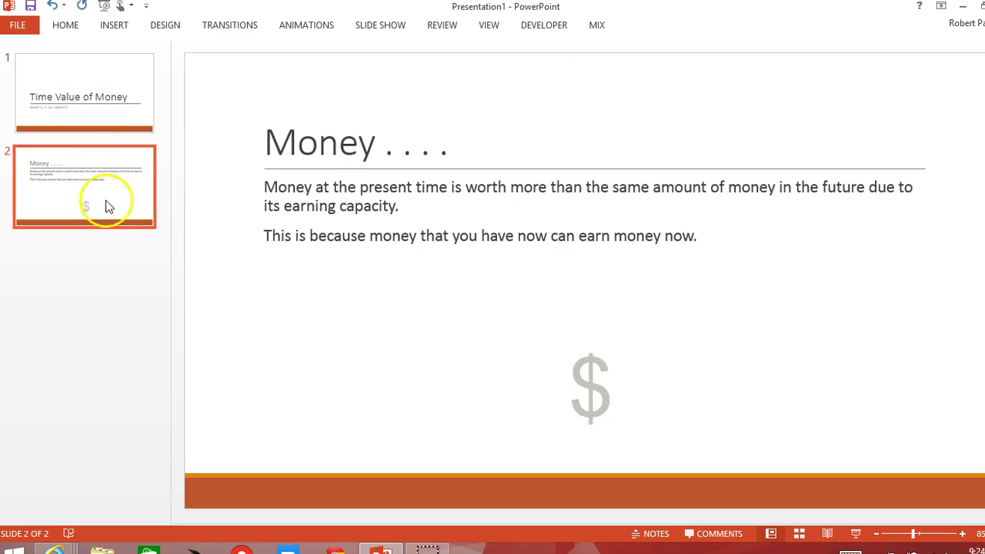
Pin the Home ribbon so its slide-editing commands stay visible.
{"action": "left_click", "coordinate": [67, 27]}
{"action": "left_click", "coordinate": [66, 26]}
{"action": "double_click", "coordinate": [66, 26]}
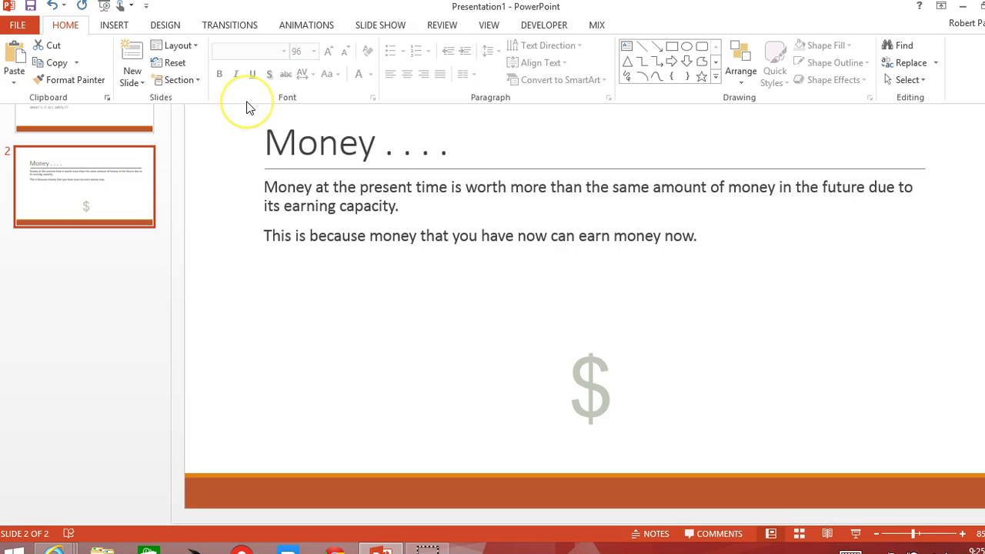
Add a new slide after slide 2 and title it 'International Investing'.
{"action": "left_click", "coordinate": [135, 66]}
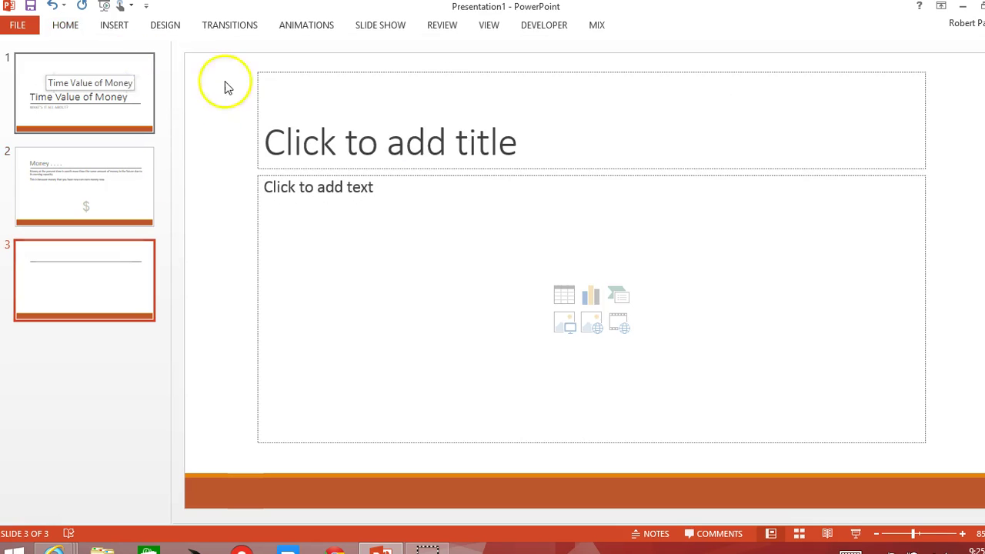
{"action": "left_click", "coordinate": [553, 138]}
{"action": "type", "text": "International Investing"}
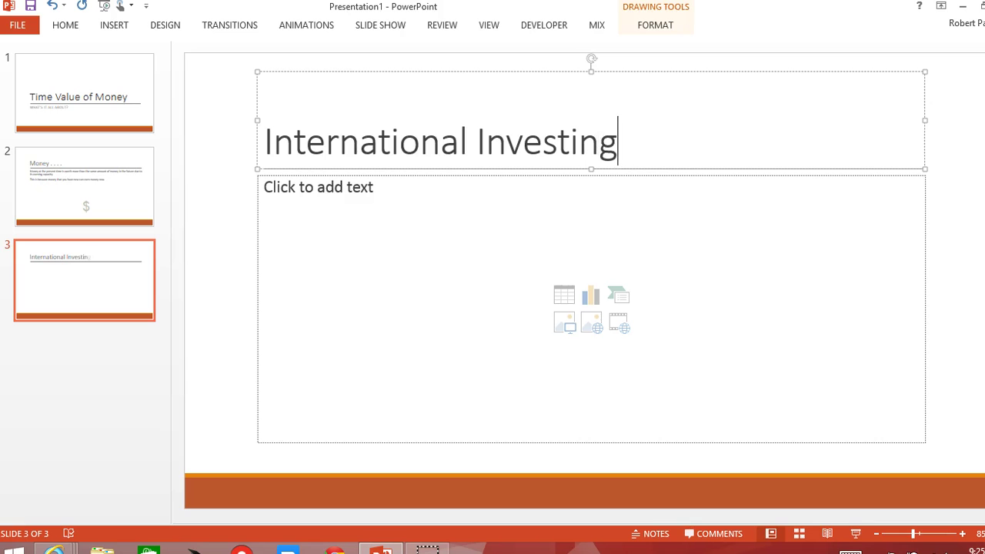
{"action": "left_click", "coordinate": [584, 221]}
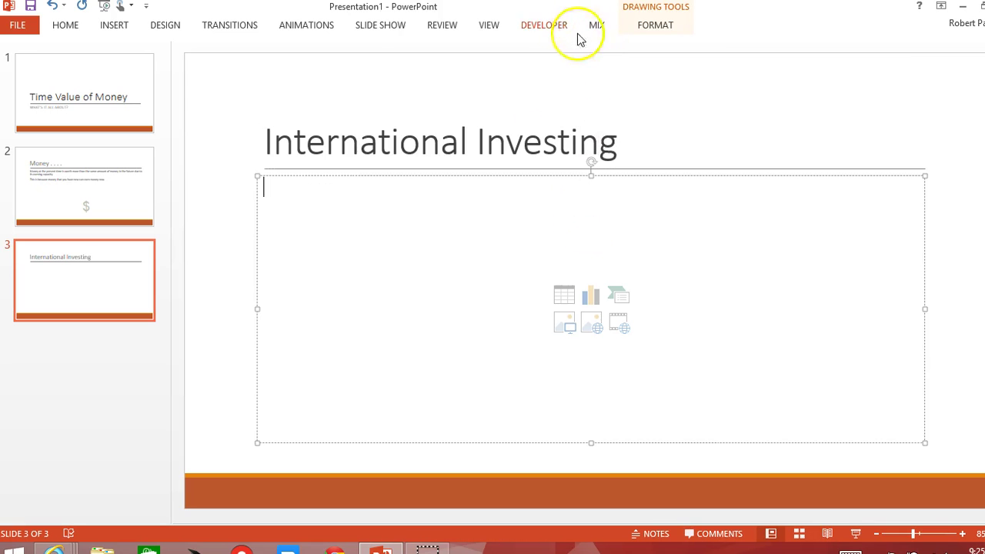
Open the Office Mix Screenshot window list and preview the open Internet Explorer windows.
{"action": "left_click", "coordinate": [598, 27]}
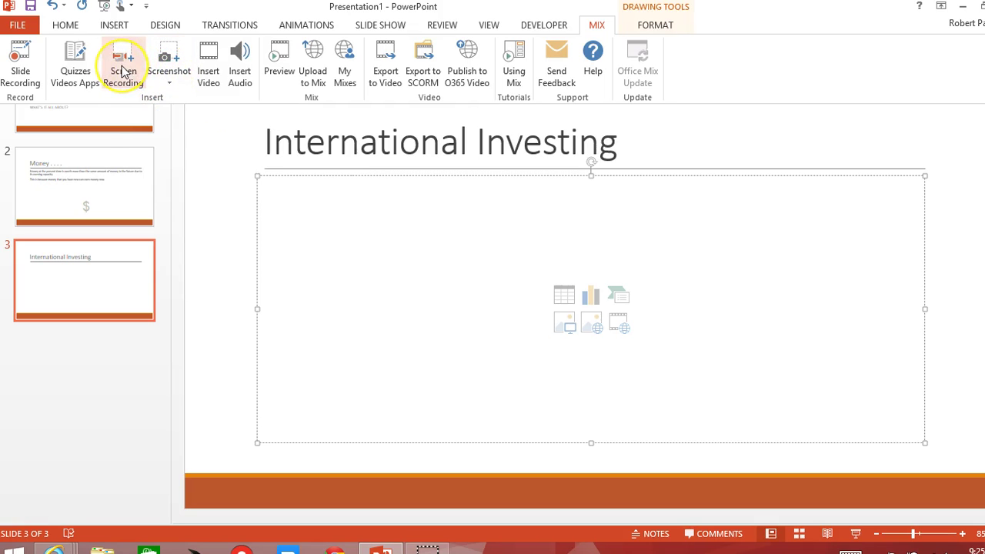
{"action": "left_click", "coordinate": [169, 68]}
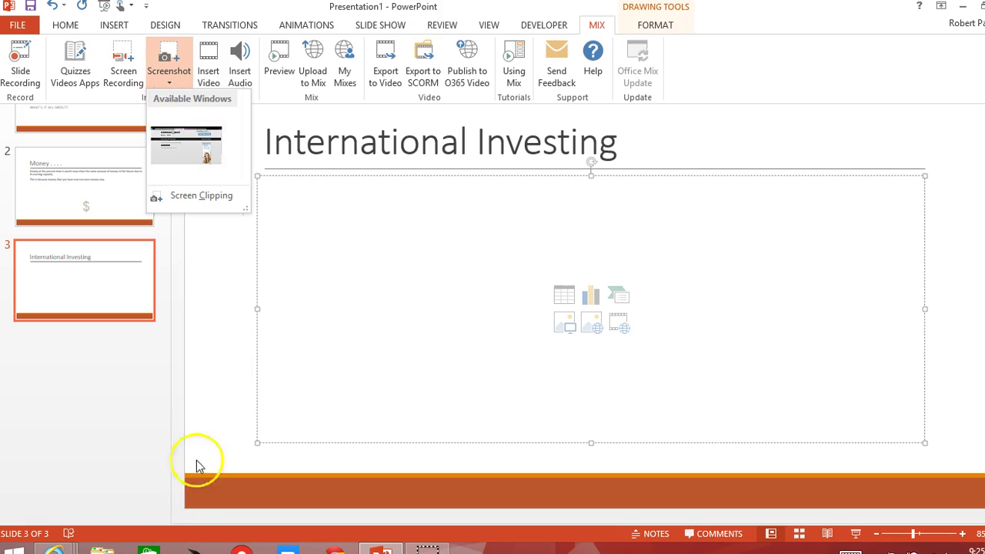
{"action": "left_click", "coordinate": [53, 550]}
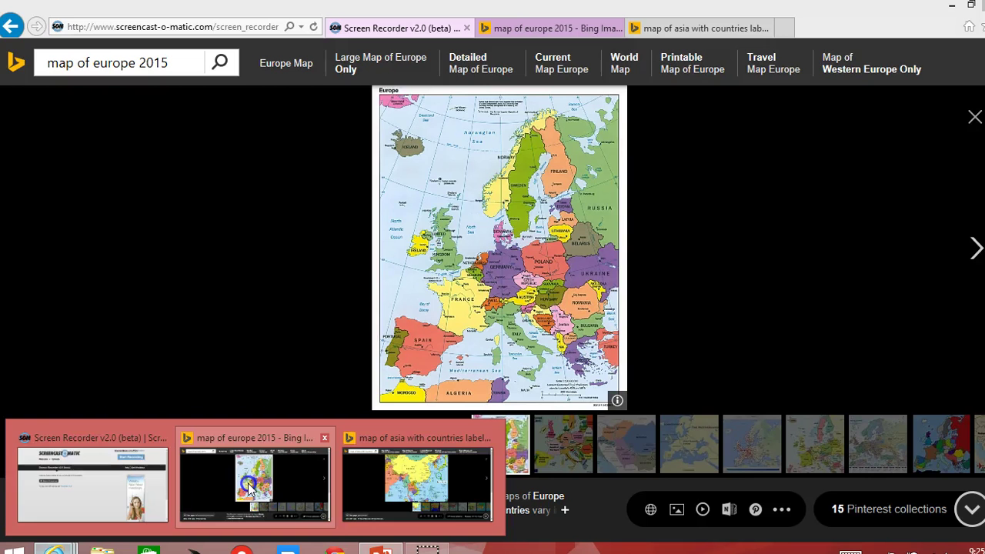
Bring the Bing Images 'map of europe 2015' window to the front.
{"action": "left_click", "coordinate": [254, 483]}
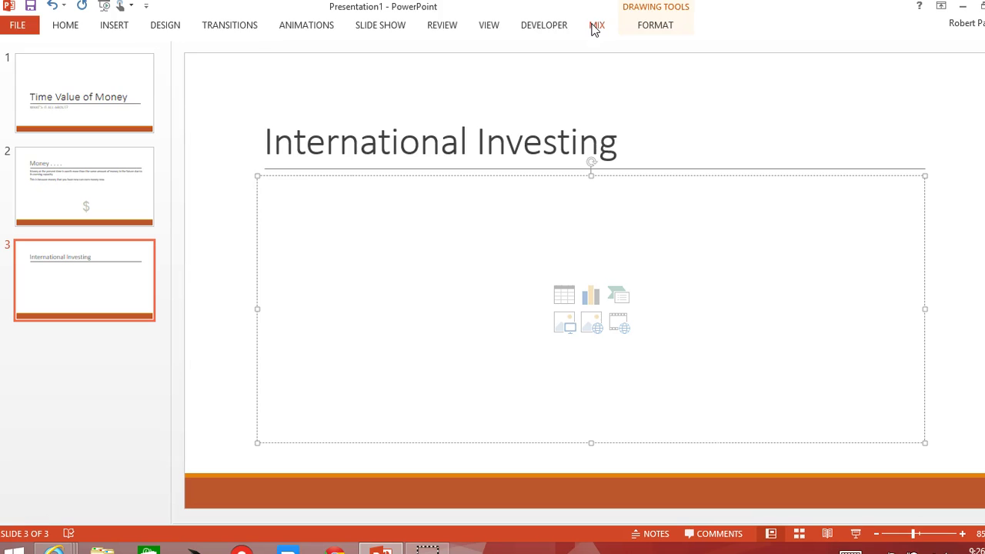
Insert a screenshot of the Europe map browser window, declining the hyperlink.
{"action": "left_click", "coordinate": [593, 28]}
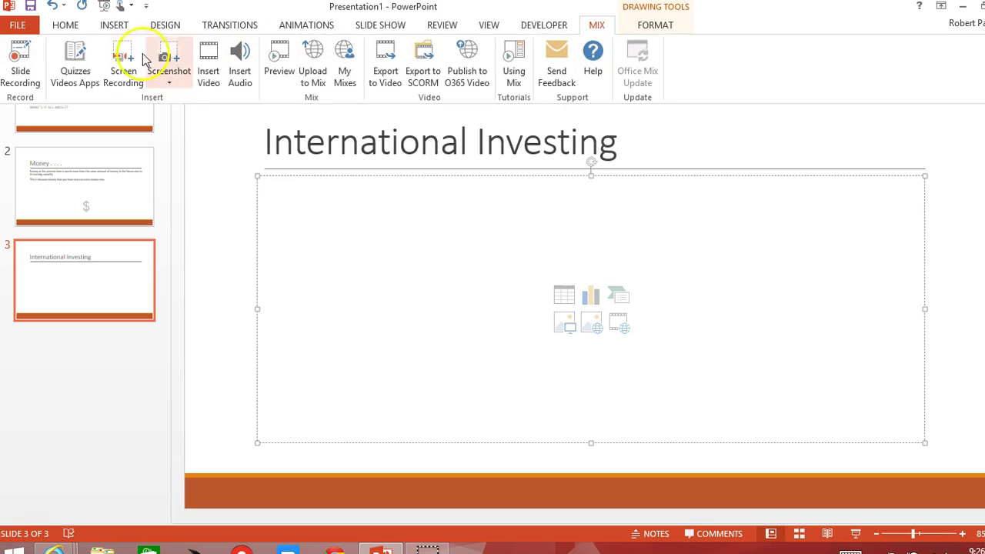
{"action": "left_click", "coordinate": [166, 62]}
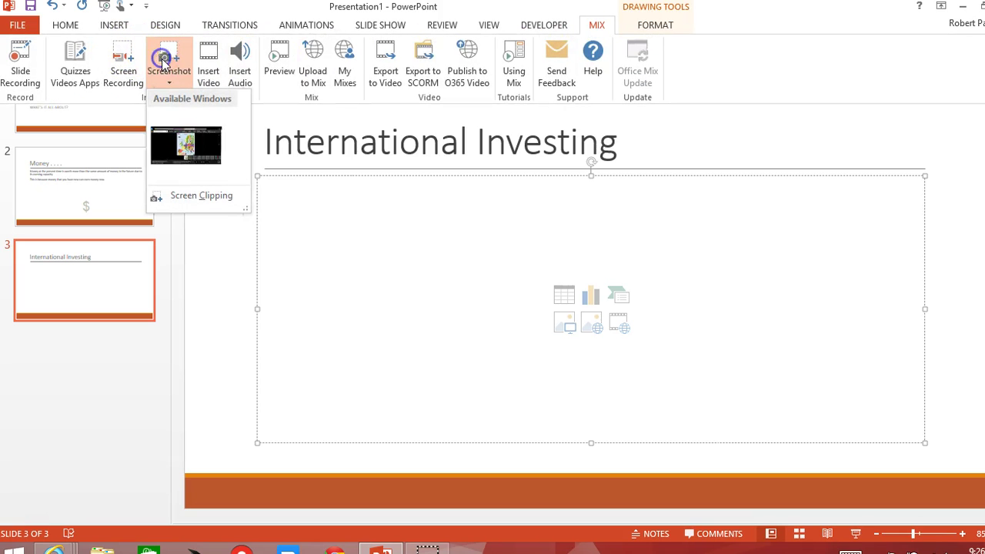
{"action": "left_click", "coordinate": [192, 139]}
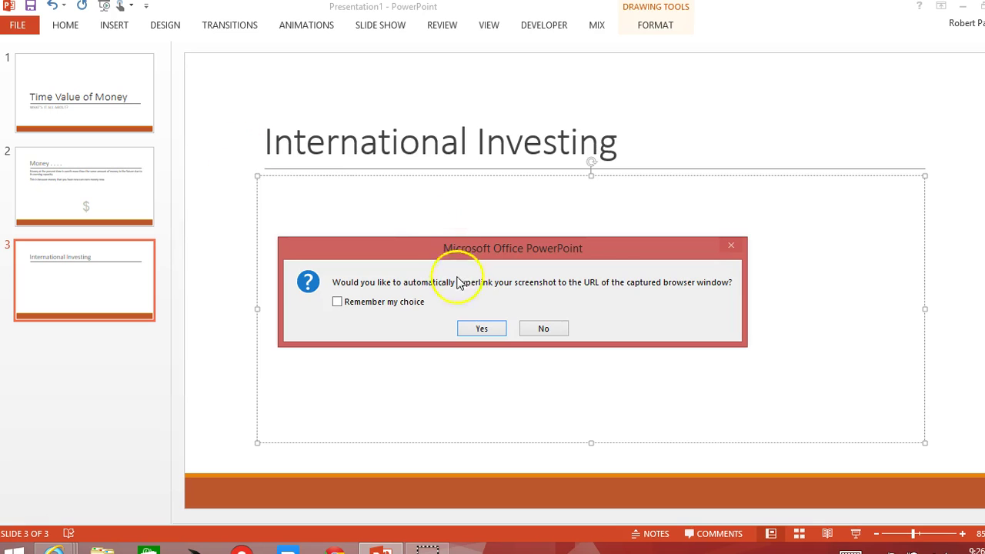
{"action": "left_click", "coordinate": [546, 329]}
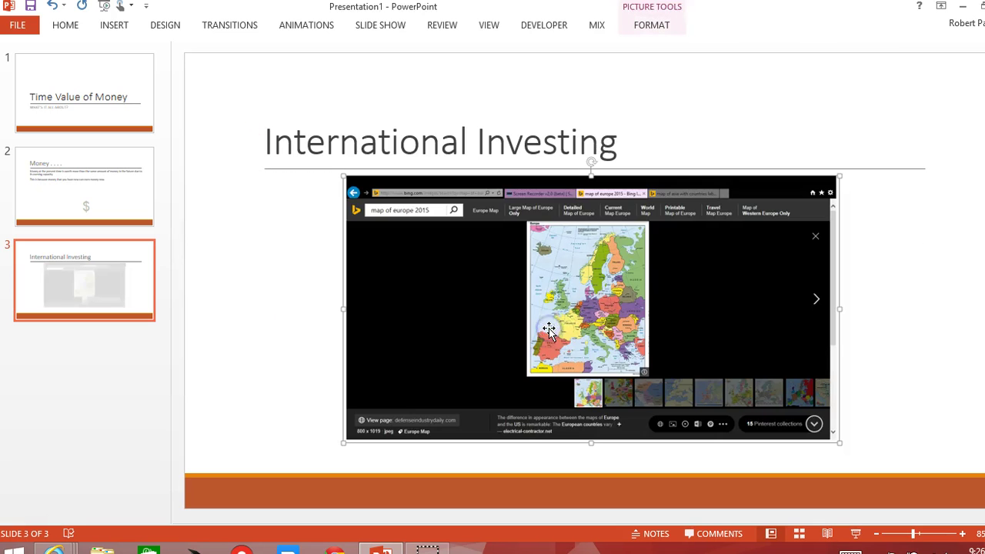
Shift the map screenshot slightly left on the slide.
{"action": "left_click_drag", "start_coordinate": [765, 197], "coordinate": [695, 203]}
{"action": "left_click", "coordinate": [520, 307]}
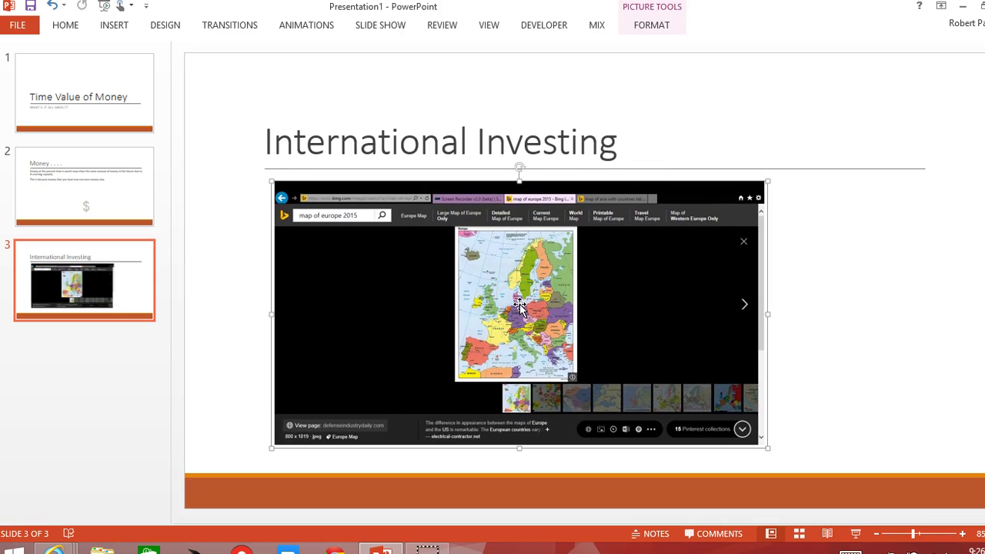
{"action": "left_click", "coordinate": [521, 319]}
{"action": "left_click", "coordinate": [562, 293]}
{"action": "left_click", "coordinate": [537, 310]}
{"action": "left_click", "coordinate": [596, 25]}
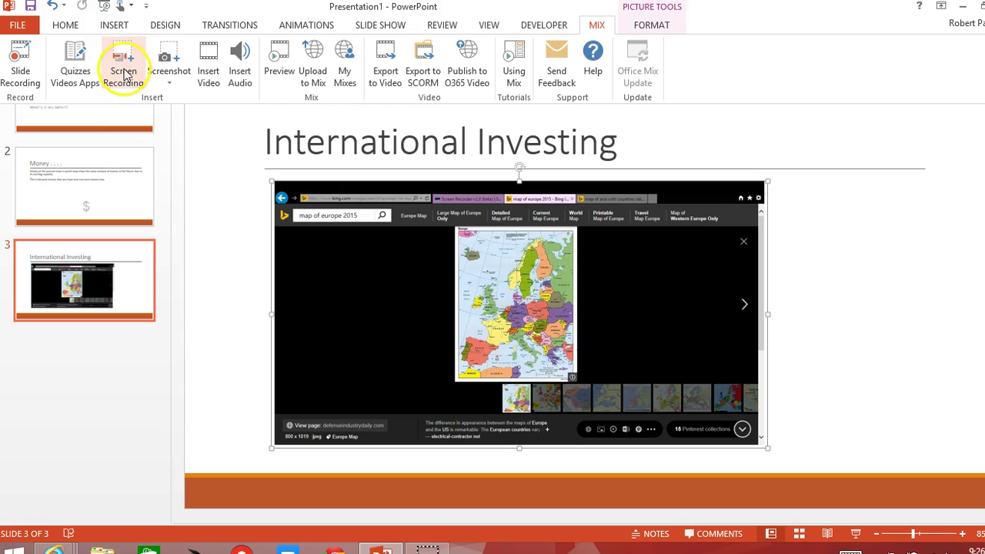
Add a Title and Content slide titled 'Investing Internationally'.
{"action": "left_click", "coordinate": [66, 25]}
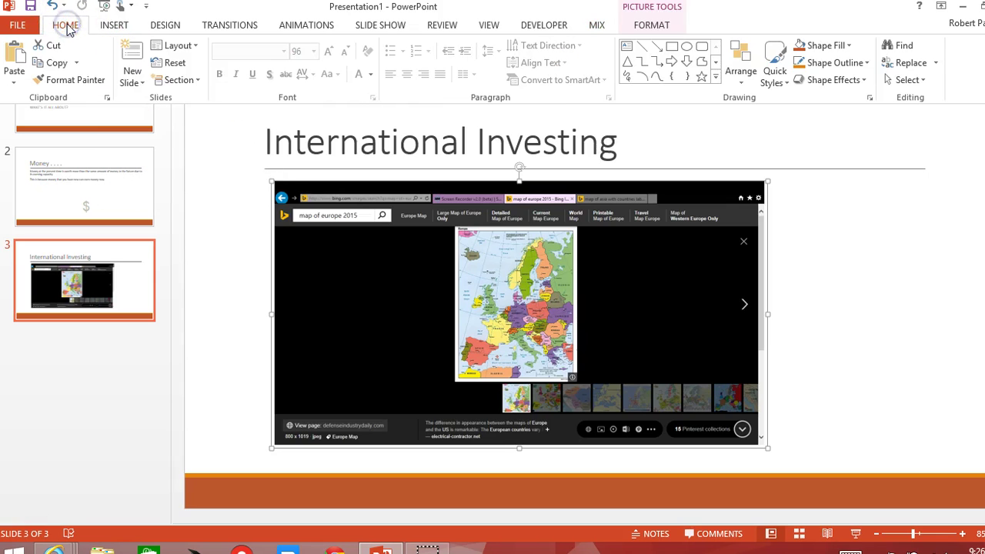
{"action": "left_click", "coordinate": [134, 77]}
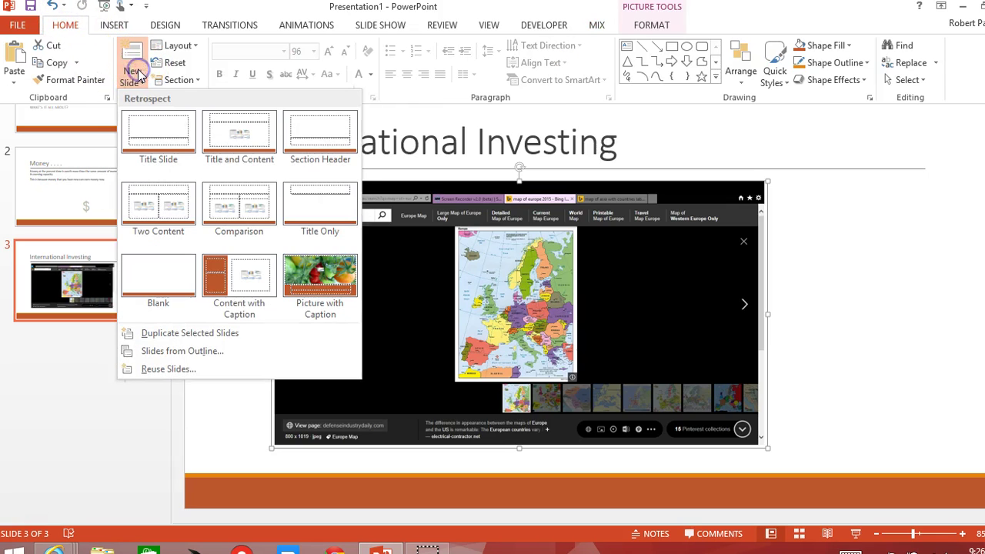
{"action": "left_click", "coordinate": [236, 148]}
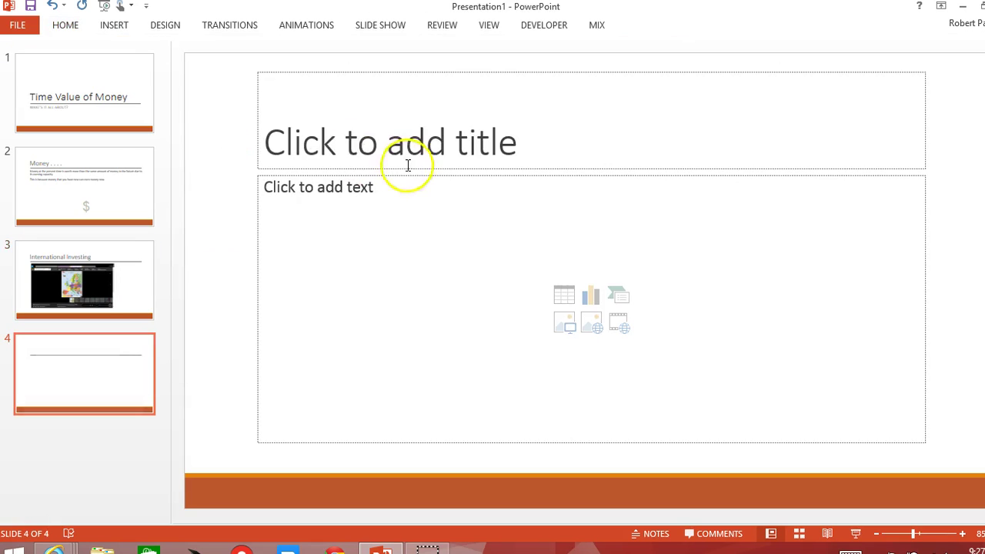
{"action": "left_click", "coordinate": [419, 140]}
{"action": "type", "text": "Investing In"}
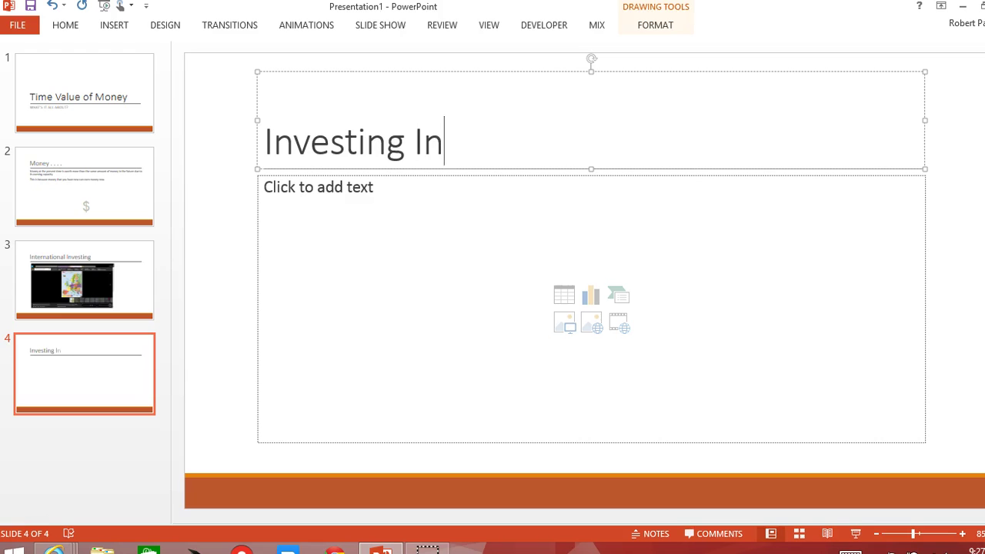
{"action": "type", "text": "ternationally"}
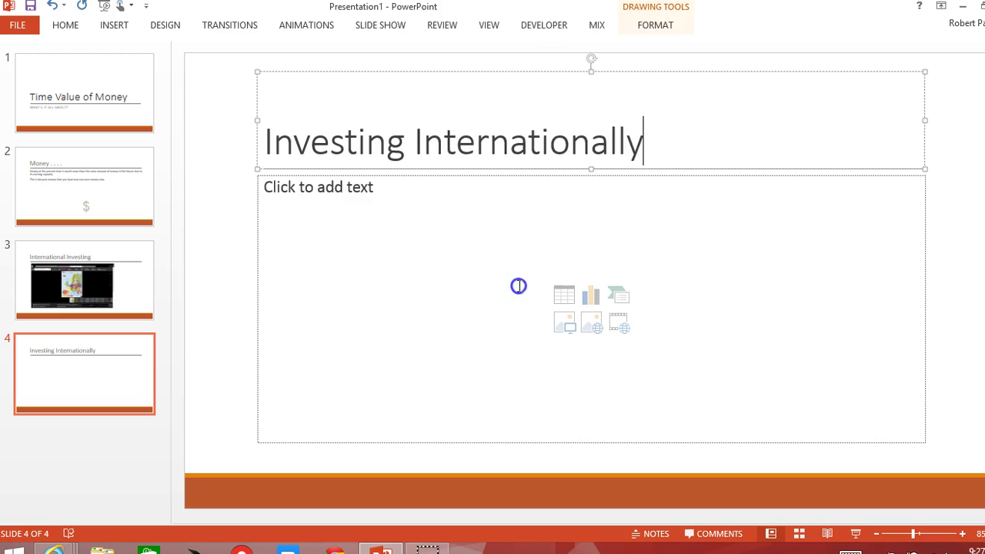
{"action": "left_click", "coordinate": [519, 283]}
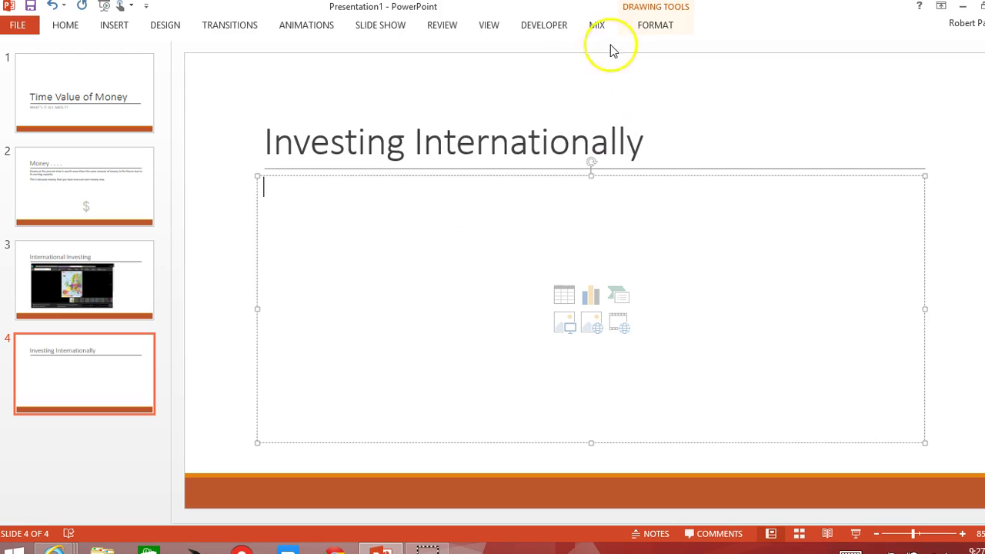
{"action": "left_click", "coordinate": [597, 25]}
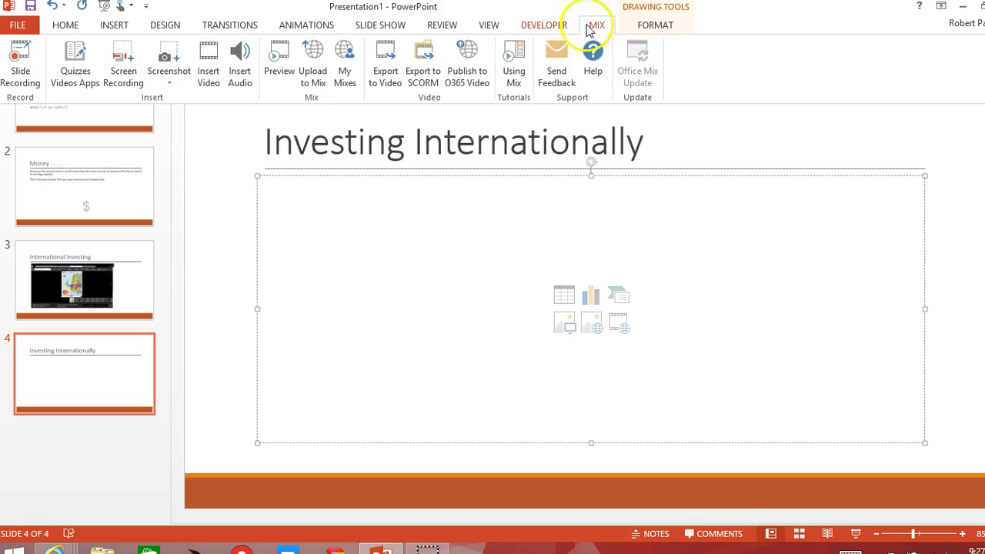
Launch an Office Mix screen recording over the Bing Europe map page.
{"action": "left_click", "coordinate": [124, 61]}
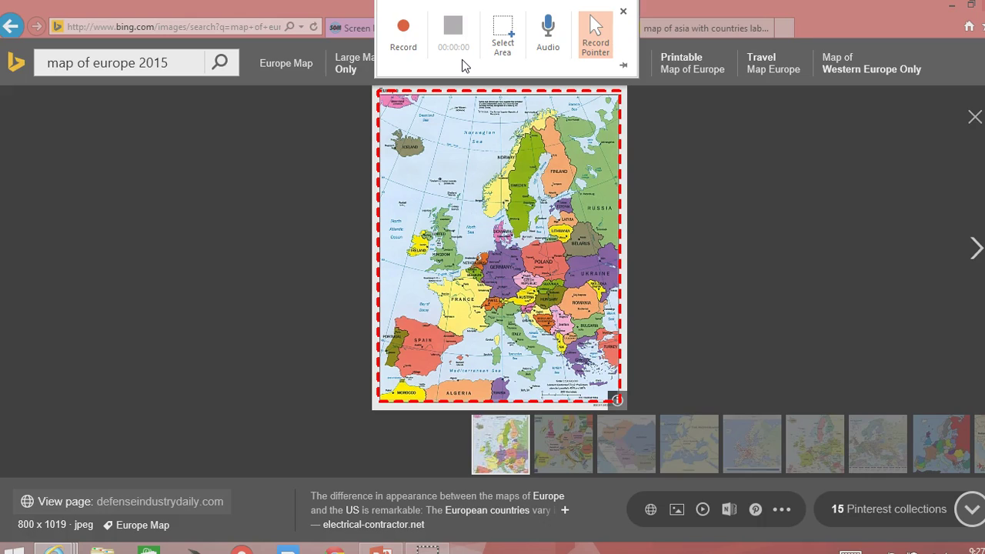
Keep pointer capture on and redraw the capture area around just the Europe map.
{"action": "left_click", "coordinate": [597, 35]}
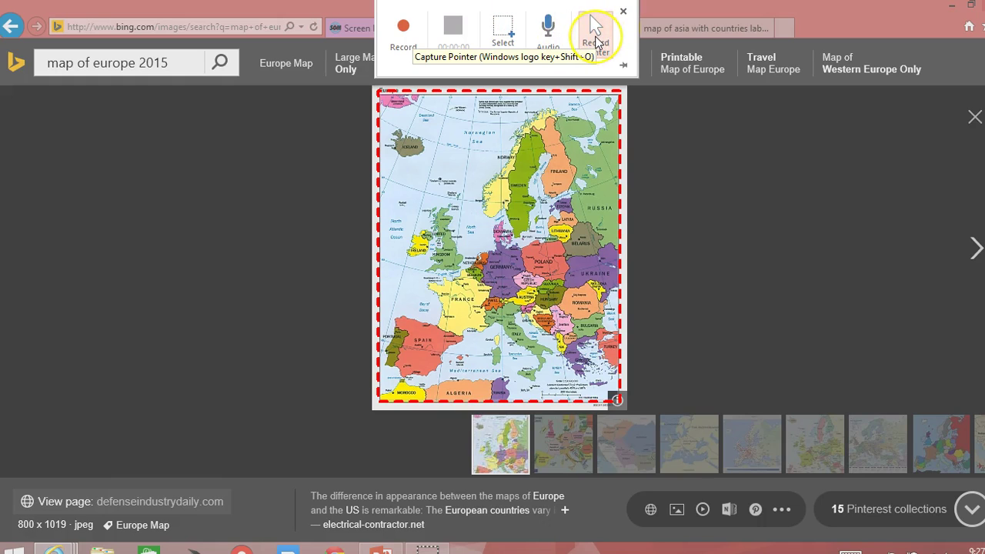
{"action": "left_click", "coordinate": [596, 39]}
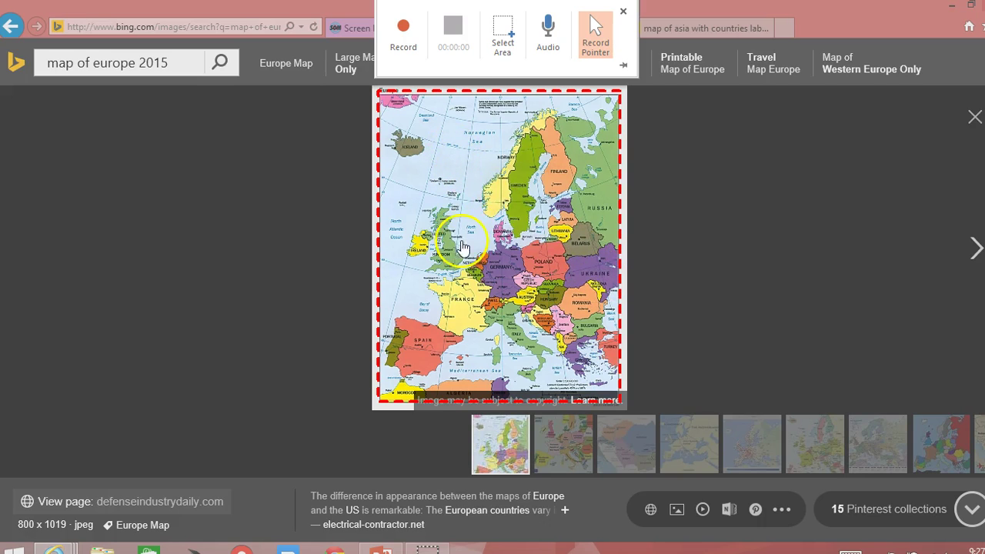
{"action": "left_click", "coordinate": [502, 31]}
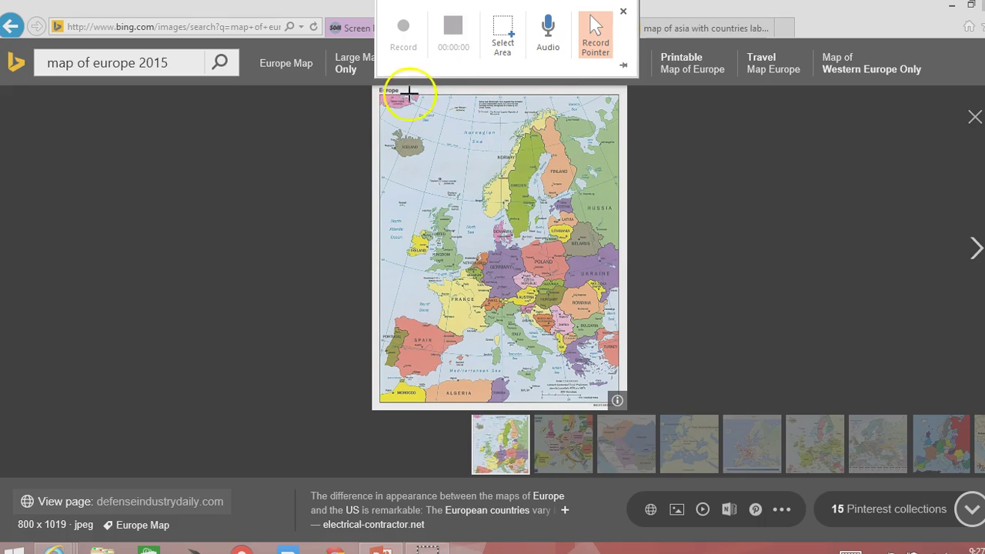
{"action": "left_click_drag", "start_coordinate": [380, 95], "coordinate": [612, 377]}
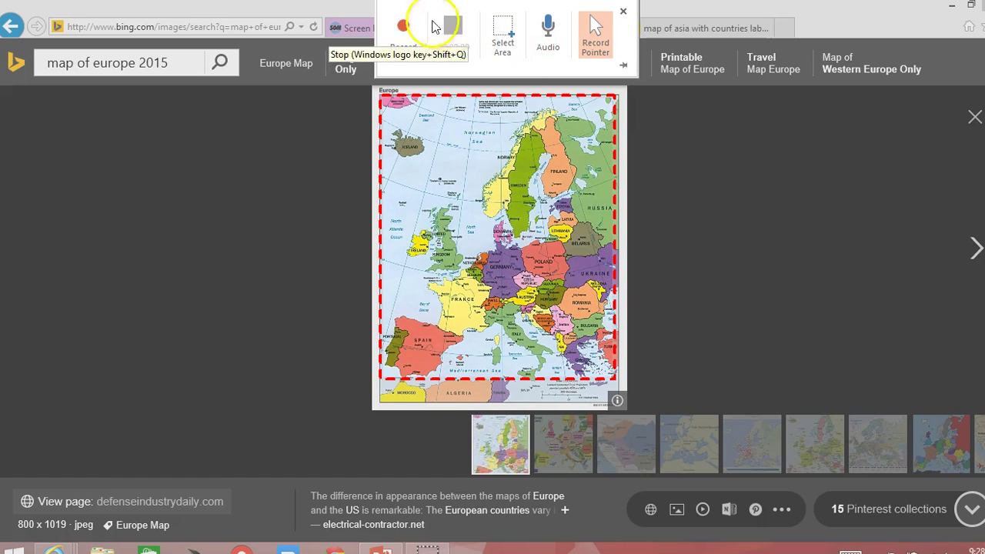
Record about 1:10 of the framed Europe map, pinning the recorder controls in view.
{"action": "left_click", "coordinate": [403, 30]}
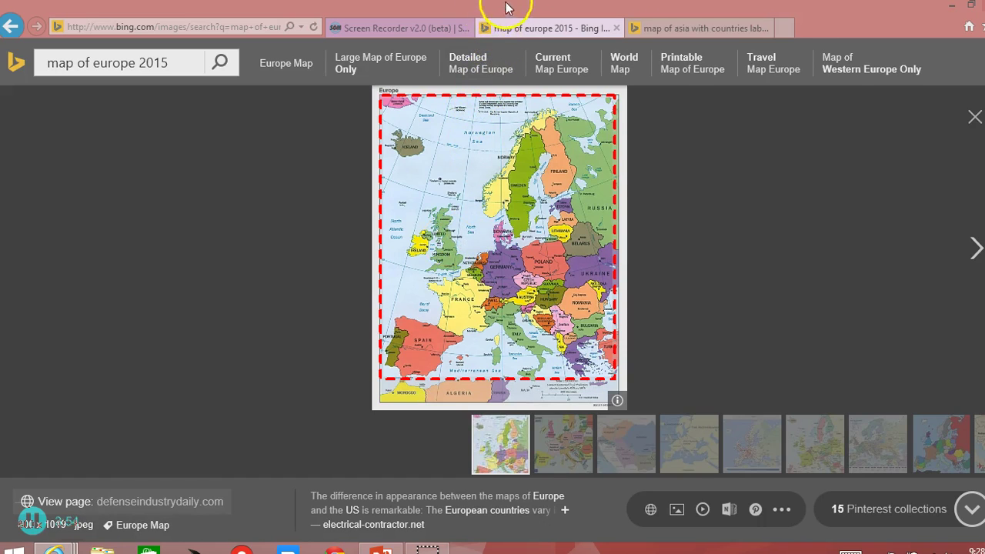
{"action": "mouse_move", "coordinate": [493, 7]}
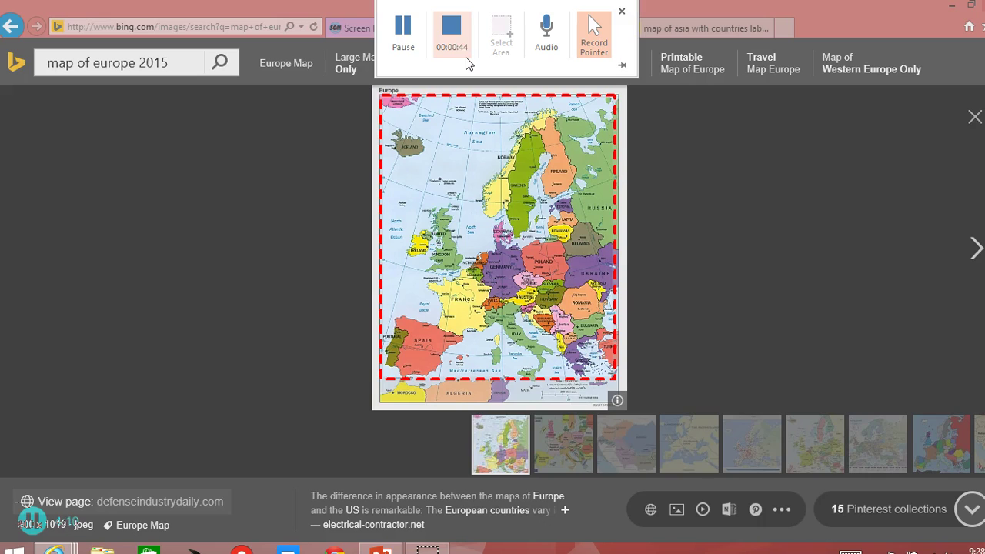
{"action": "left_click", "coordinate": [404, 31]}
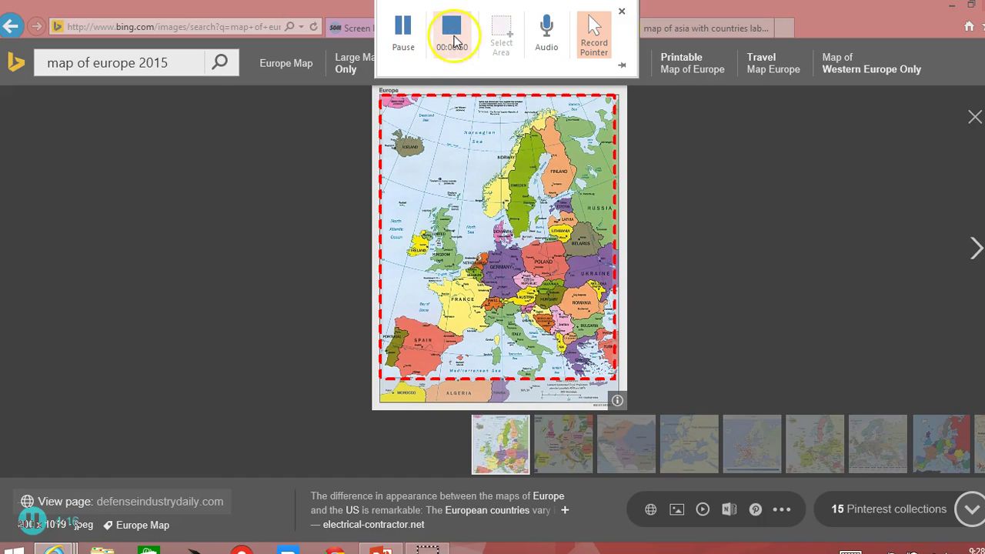
{"action": "left_click", "coordinate": [622, 65]}
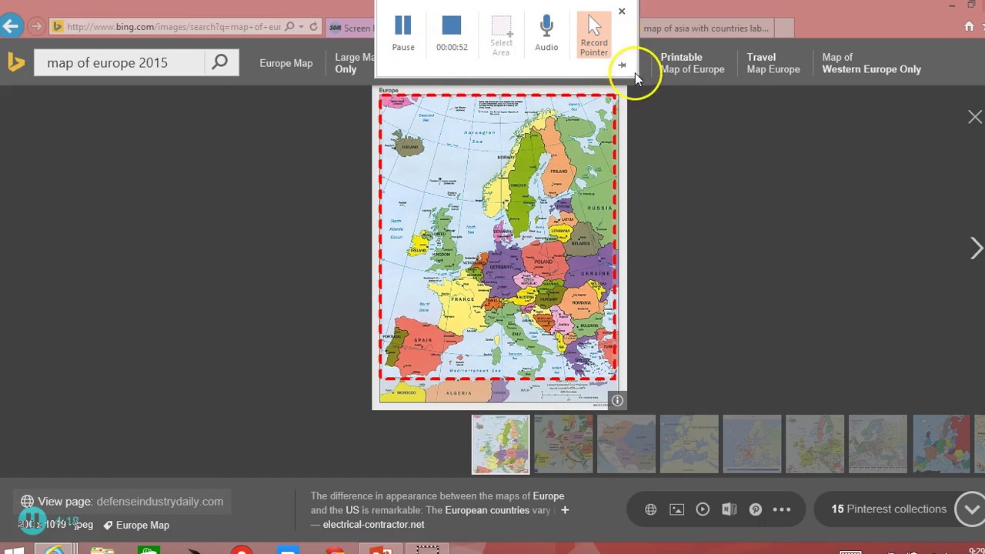
{"action": "left_click", "coordinate": [622, 67]}
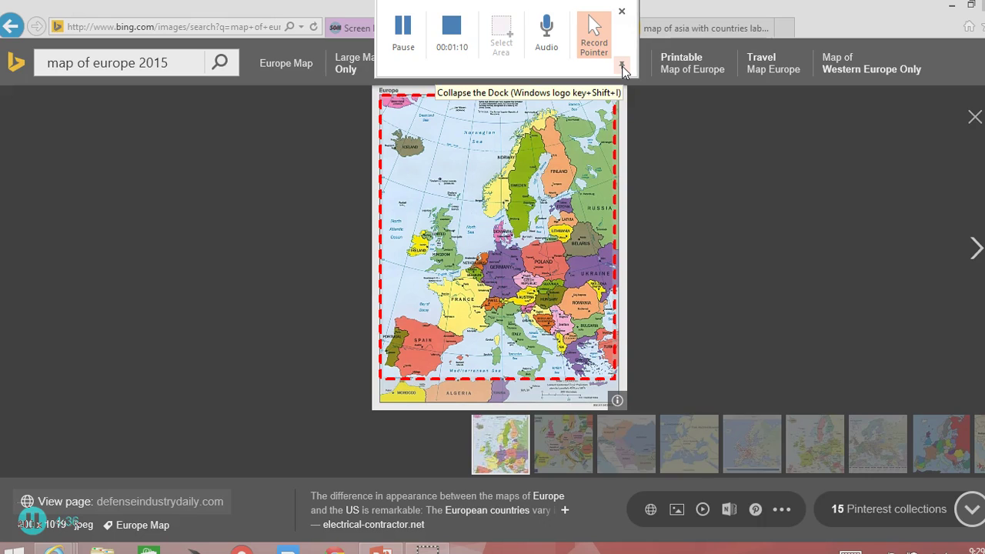
Stop recording to embed the roughly 59-second Europe map video on slide 4.
{"action": "left_click", "coordinate": [451, 35]}
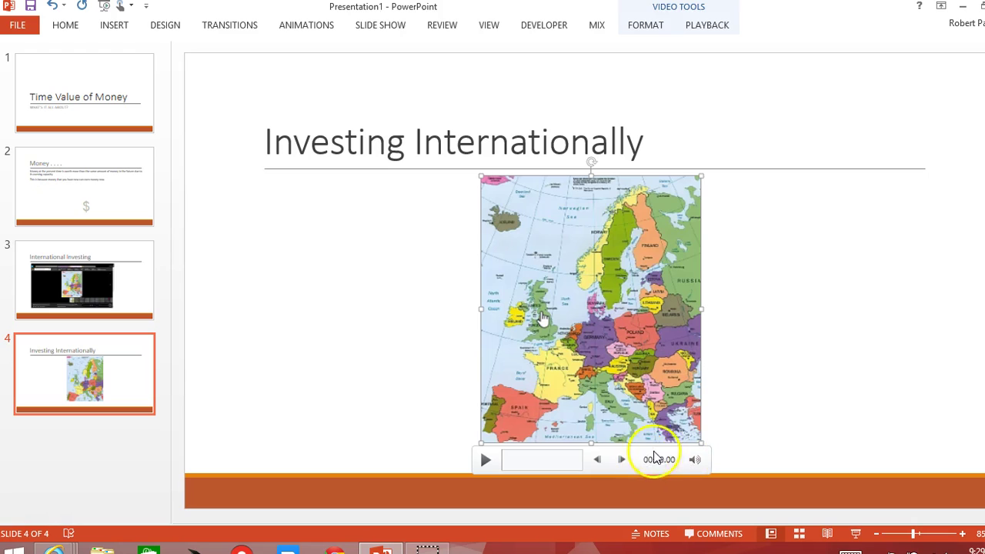
{"action": "mouse_move", "coordinate": [696, 458]}
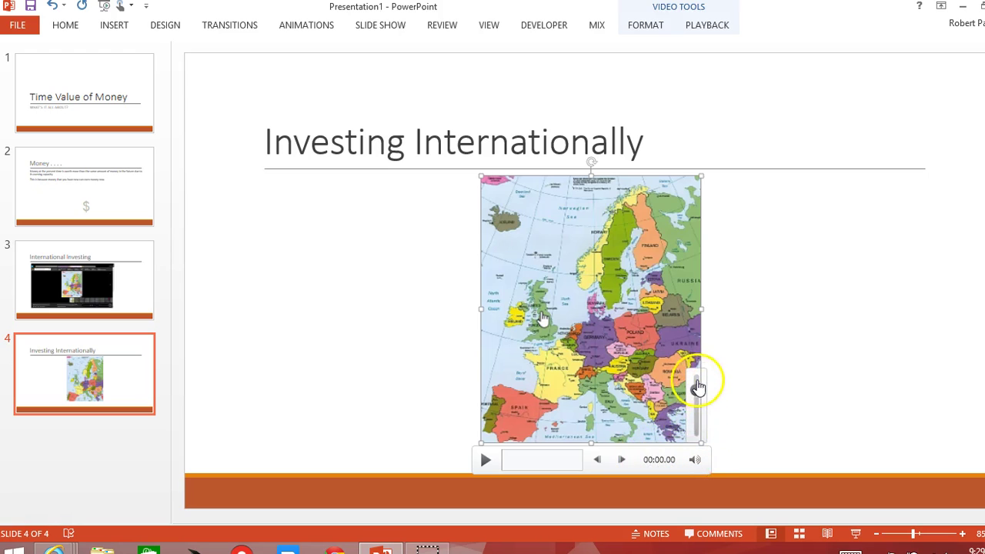